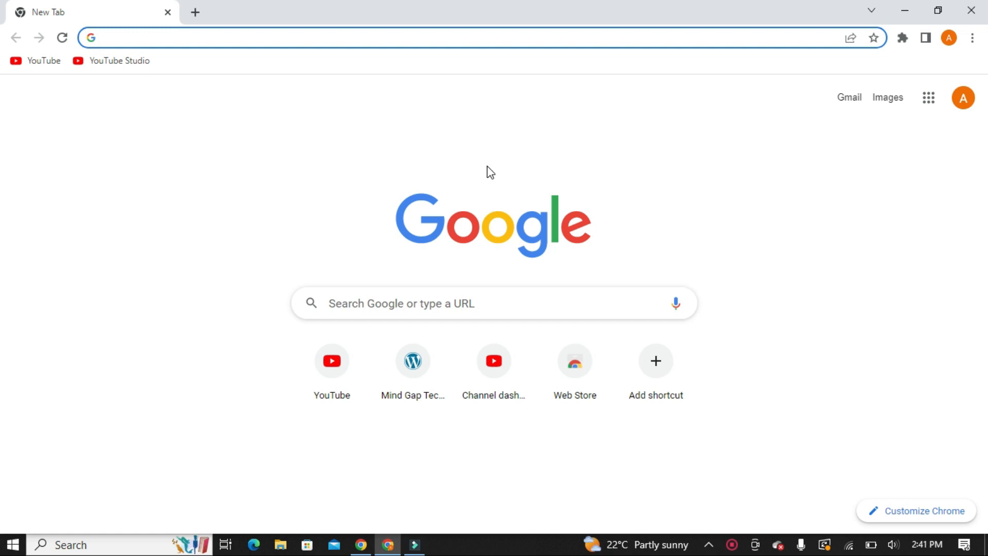
# Search the web for maestrasuite and open the Maestra website
pyautogui.write('maestrasuite')
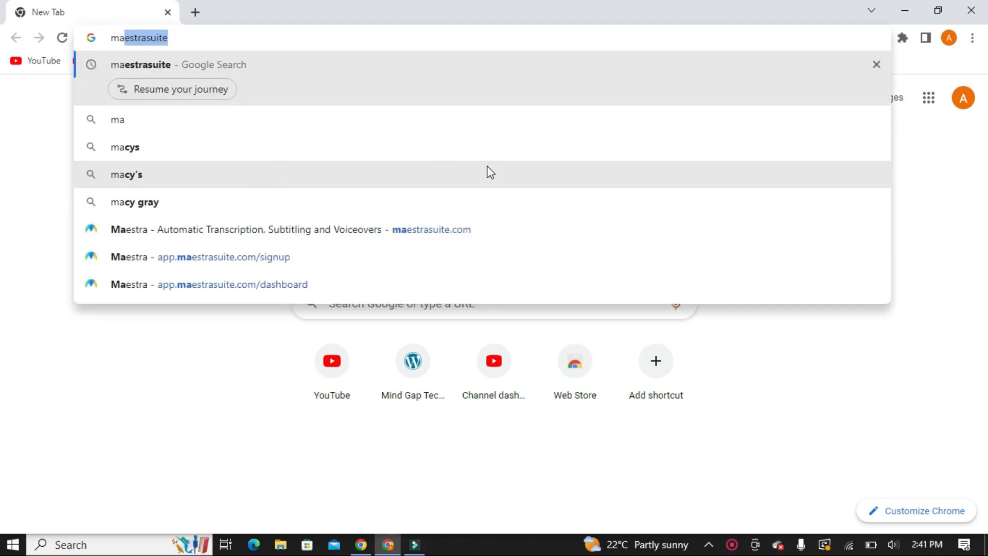
pyautogui.press('Return')
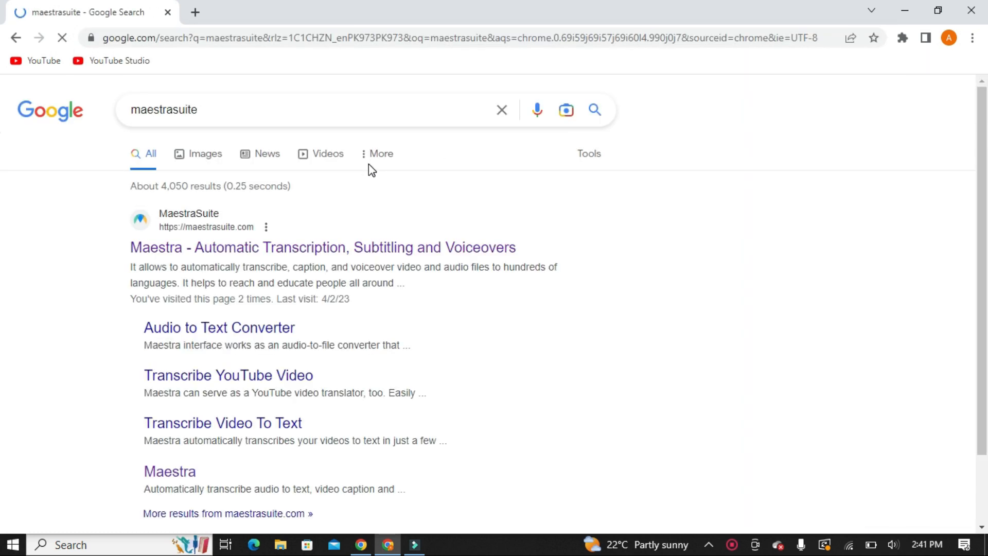
pyautogui.click(262, 252)
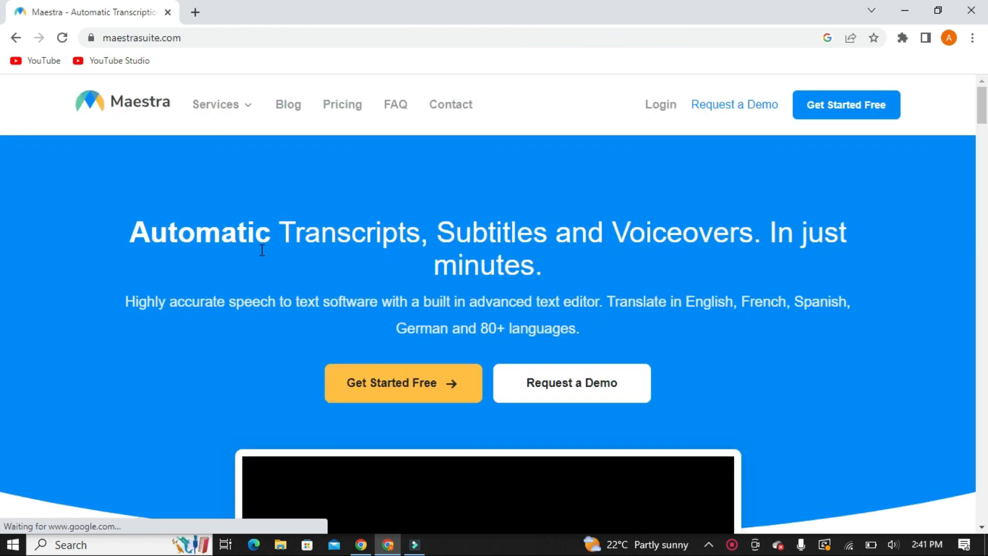
# Start a free Maestra account by signing in with an existing Google account
pyautogui.click(868, 109)
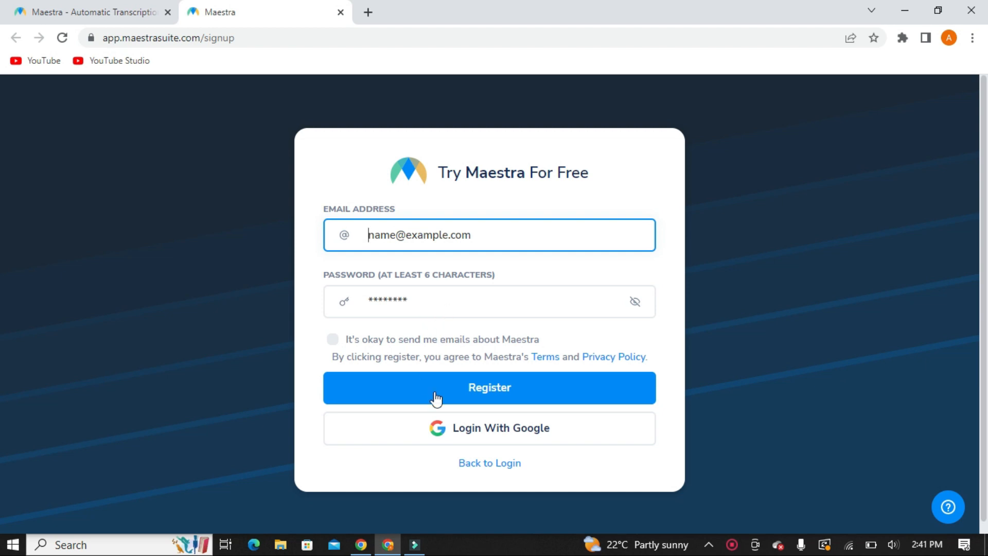
pyautogui.click(489, 430)
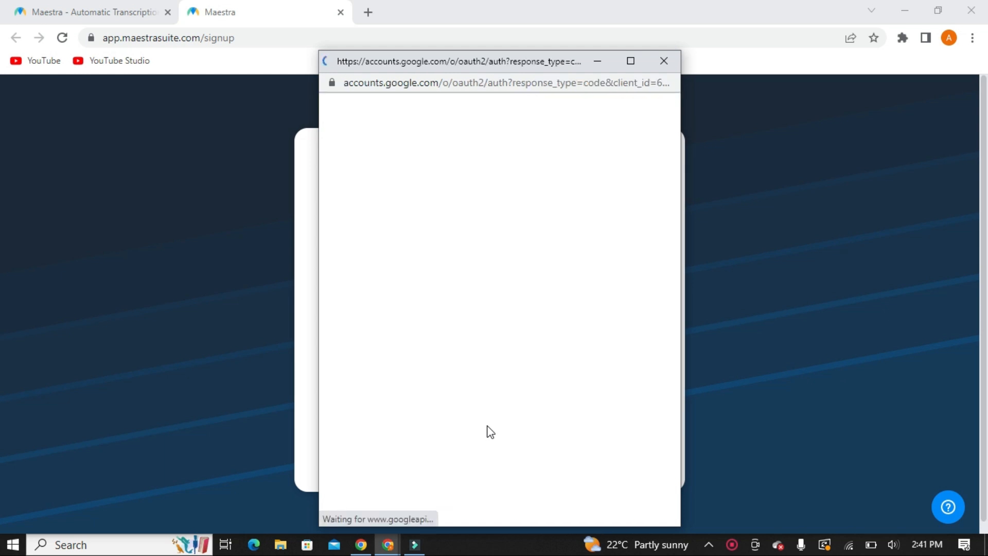
pyautogui.click(472, 268)
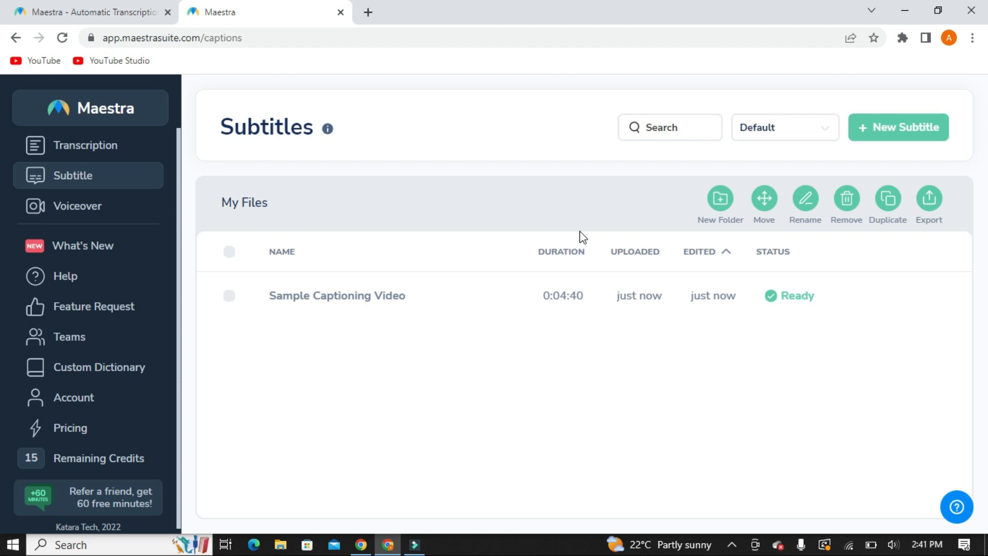
# Create a folder named myProject in the subtitle files and open it
pyautogui.click(718, 200)
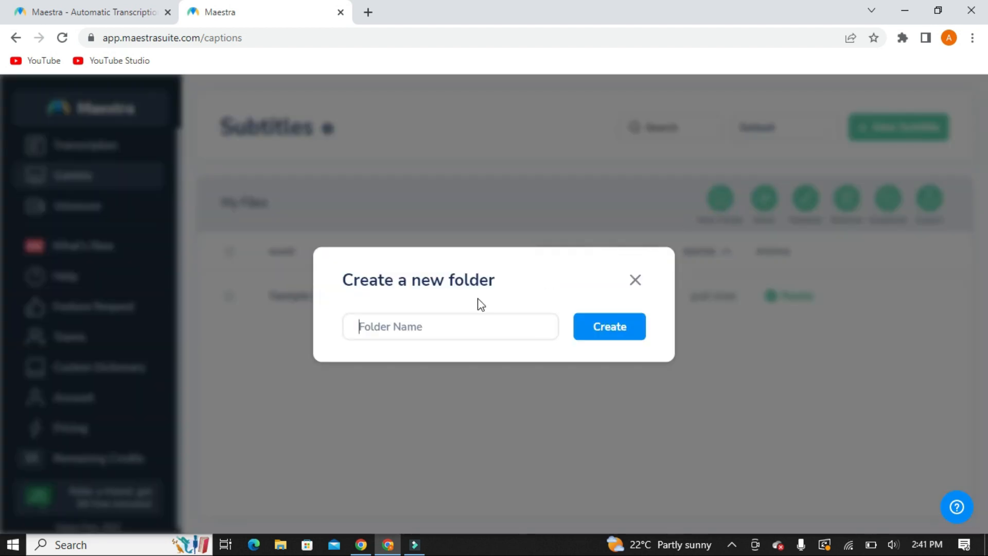
pyautogui.write('myProject')
pyautogui.press('Return')
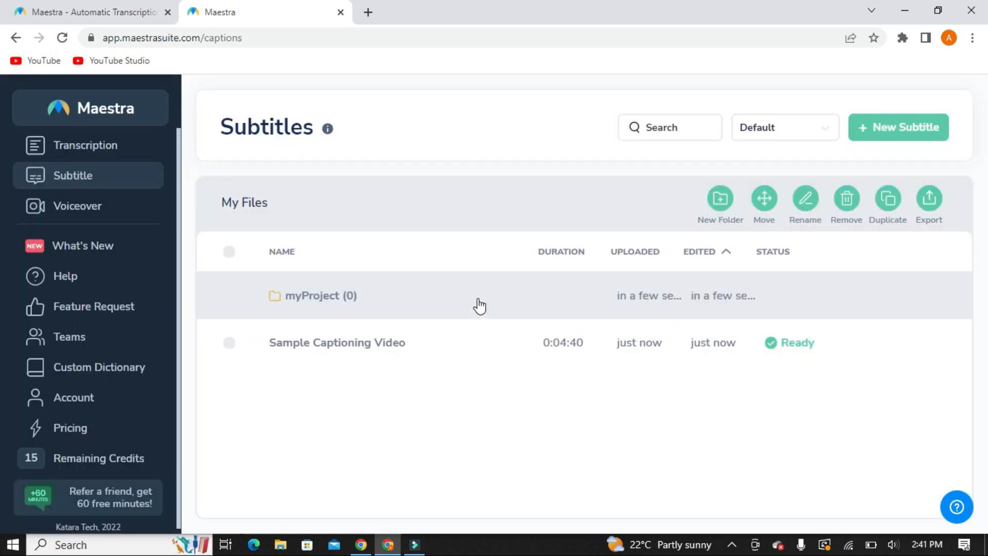
pyautogui.doubleClick(478, 300)
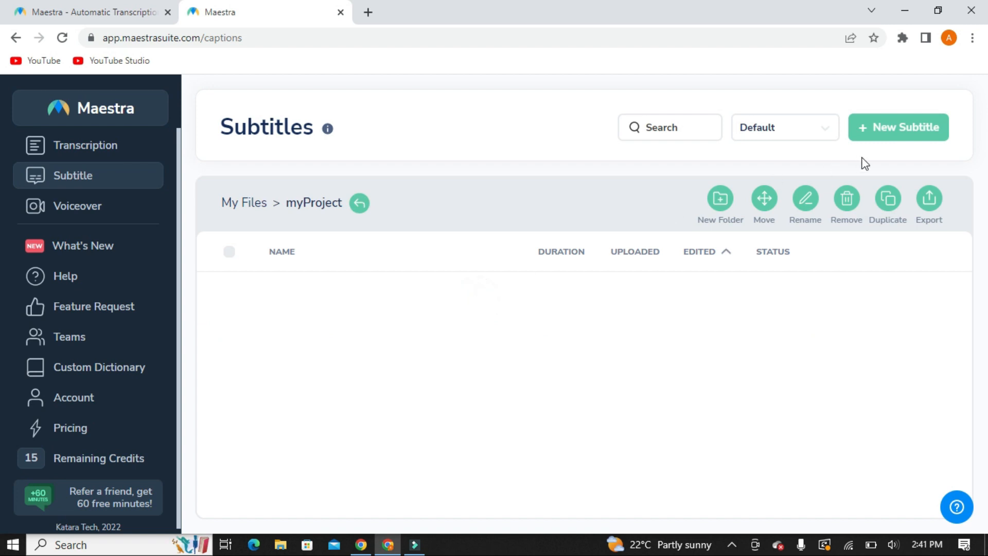
# Start a new subtitle in the folder and upload the video Chrome remote desktop.mp4 from the device
pyautogui.click(884, 129)
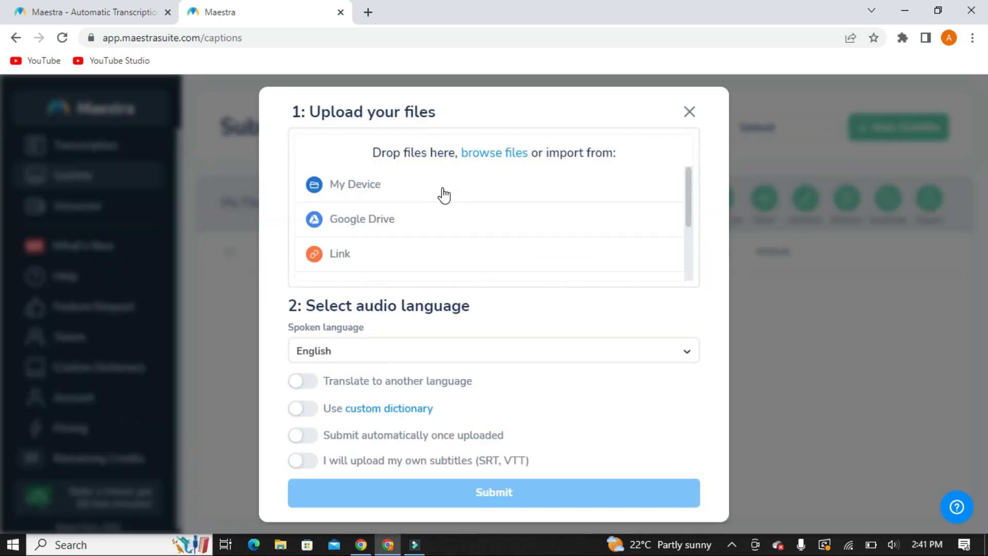
pyautogui.click(359, 185)
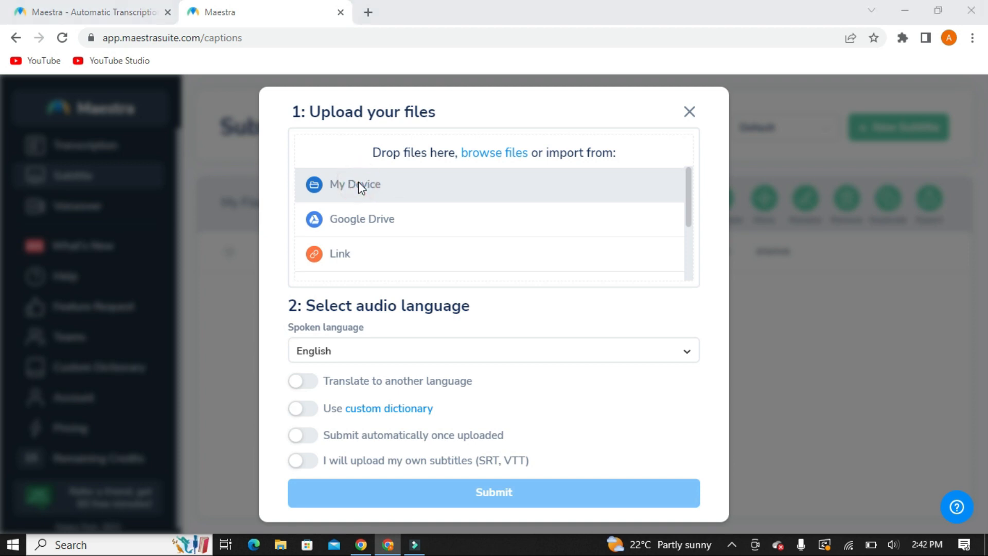
pyautogui.doubleClick(232, 133)
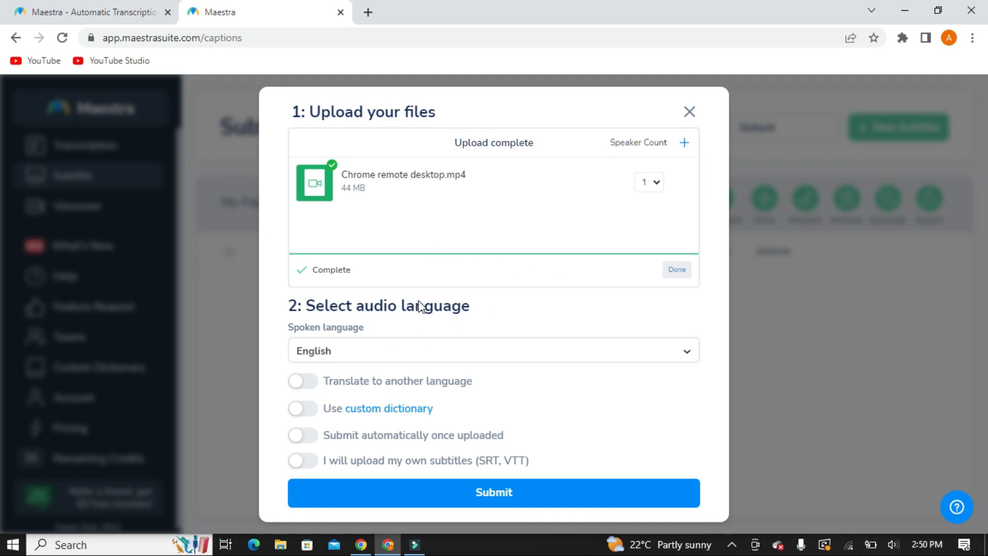
# Examine the spoken languages and the translation target languages offered for the uploaded video
pyautogui.click(690, 355)
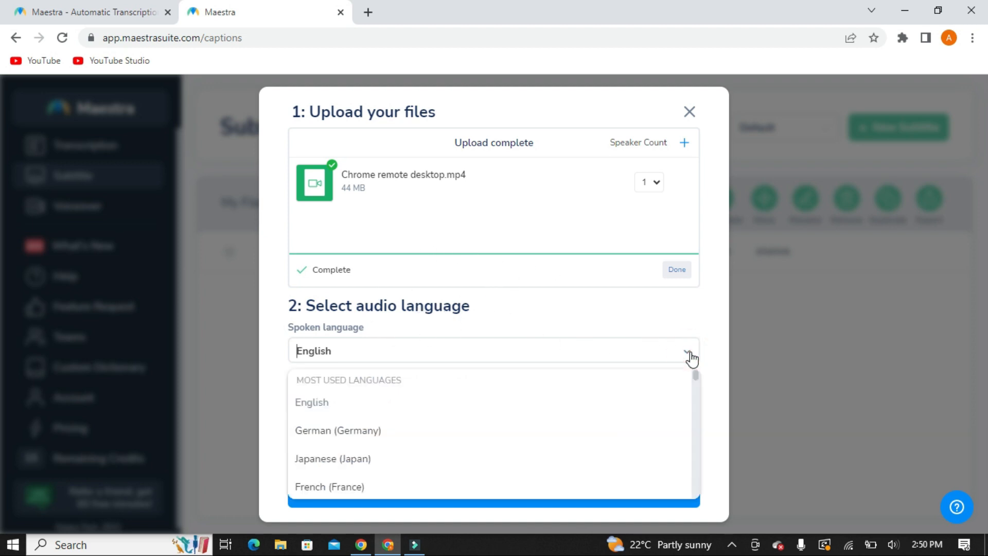
pyautogui.scroll(-5, 560, 386)
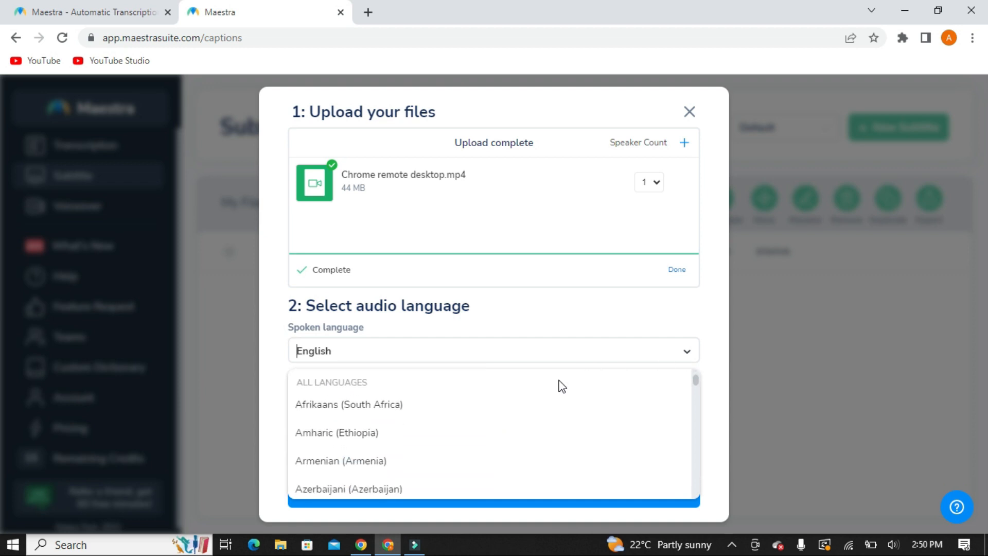
pyautogui.click(686, 352)
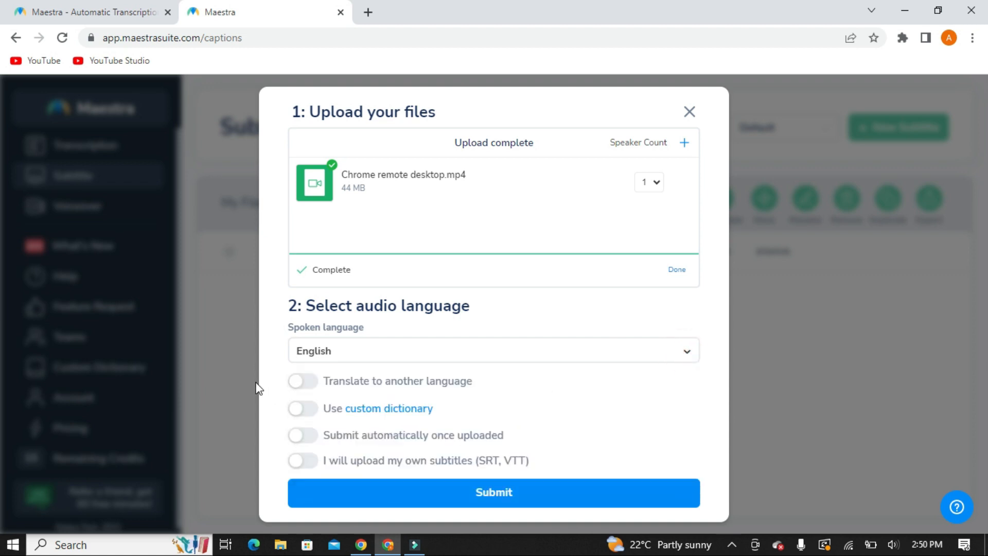
pyautogui.click(297, 380)
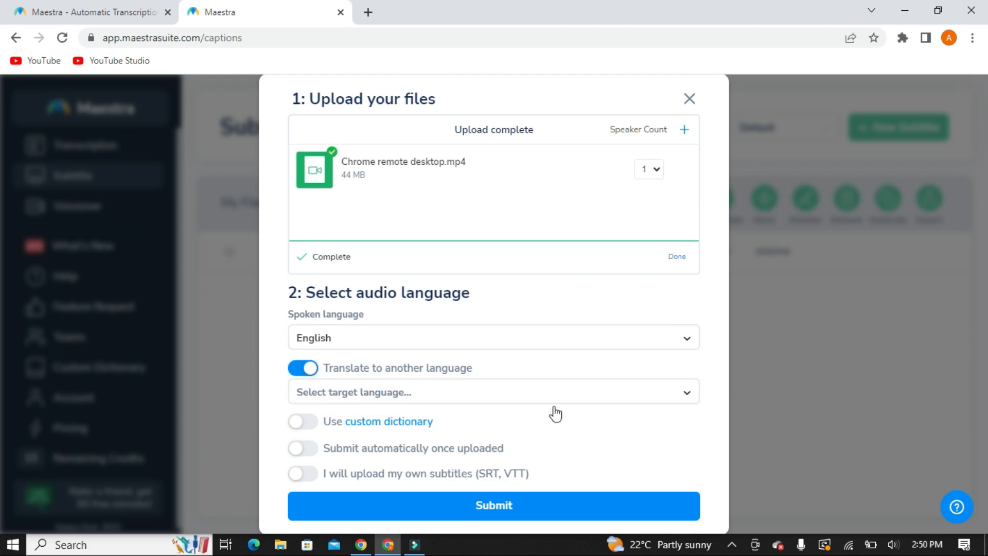
pyautogui.click(684, 395)
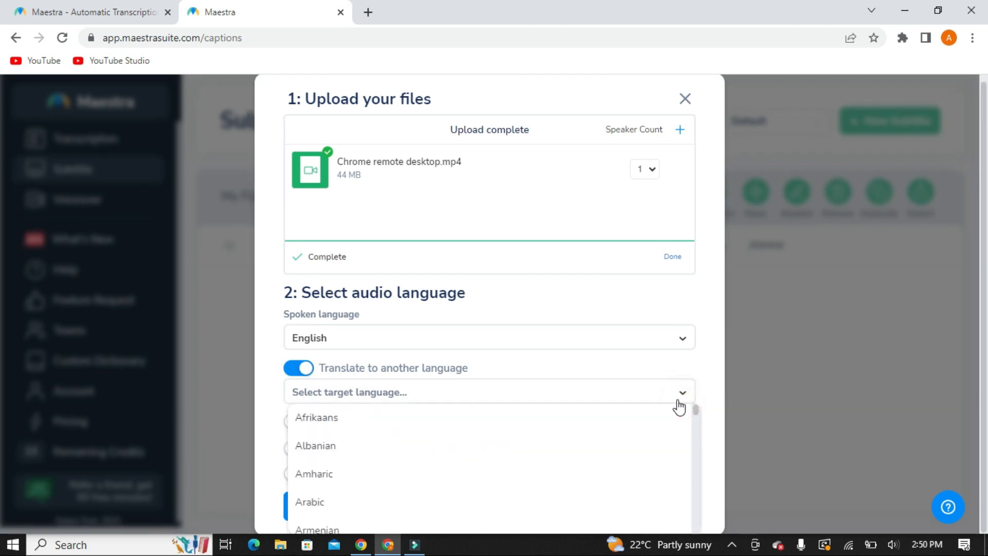
pyautogui.scroll(-4, 518, 502)
pyautogui.click(681, 395)
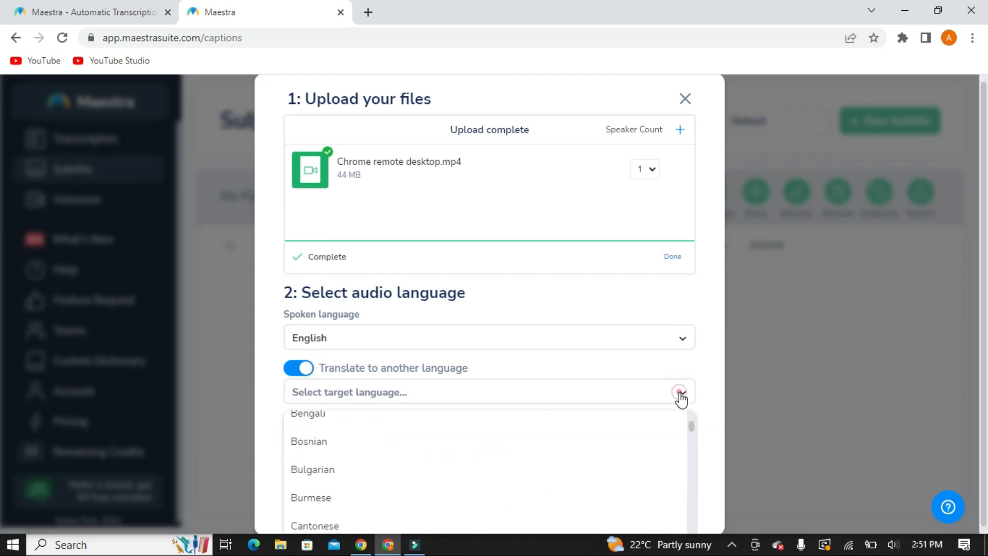
pyautogui.click(298, 367)
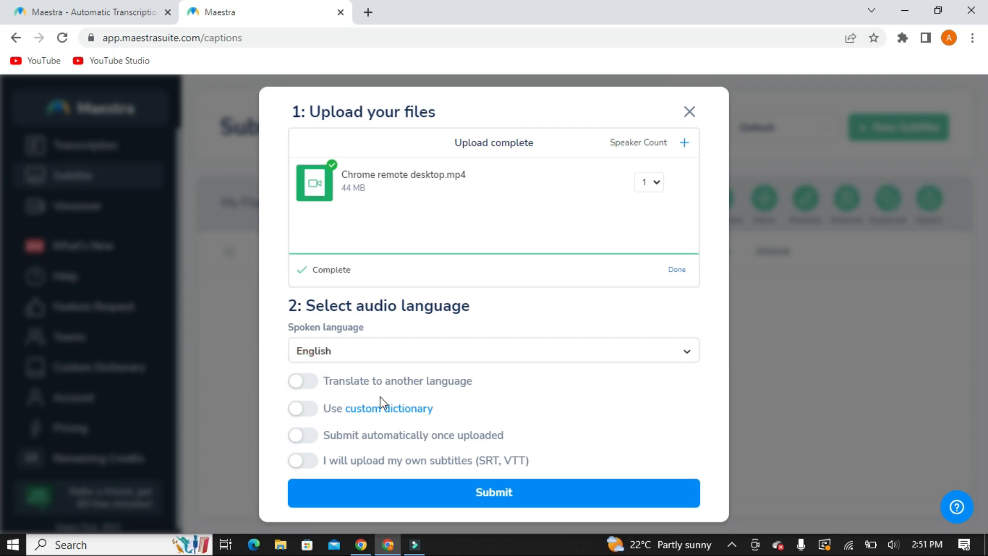
# Submit the video for English subtitling and open the Chrome remote desktop file in the editor, dismissing the accuracy rating request
pyautogui.click(488, 479)
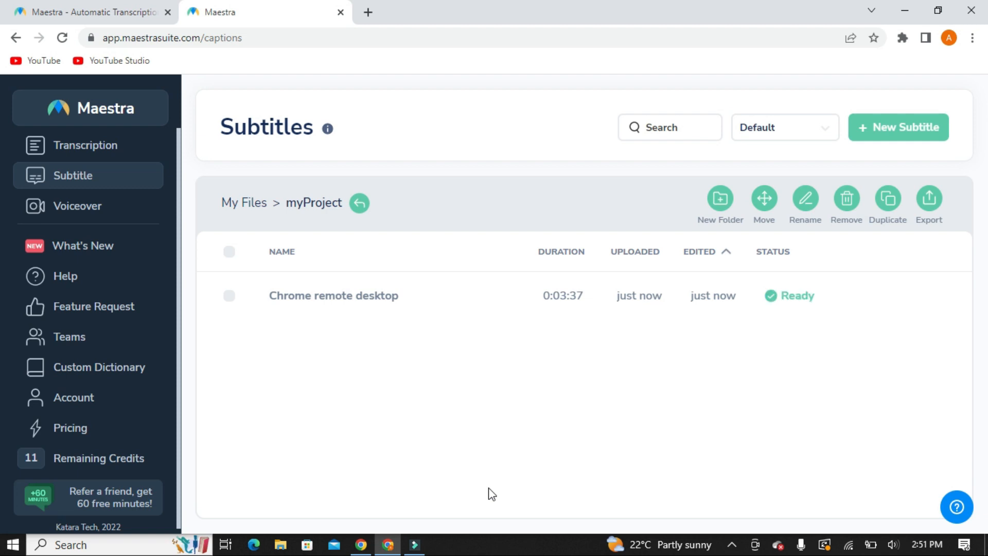
pyautogui.click(439, 296)
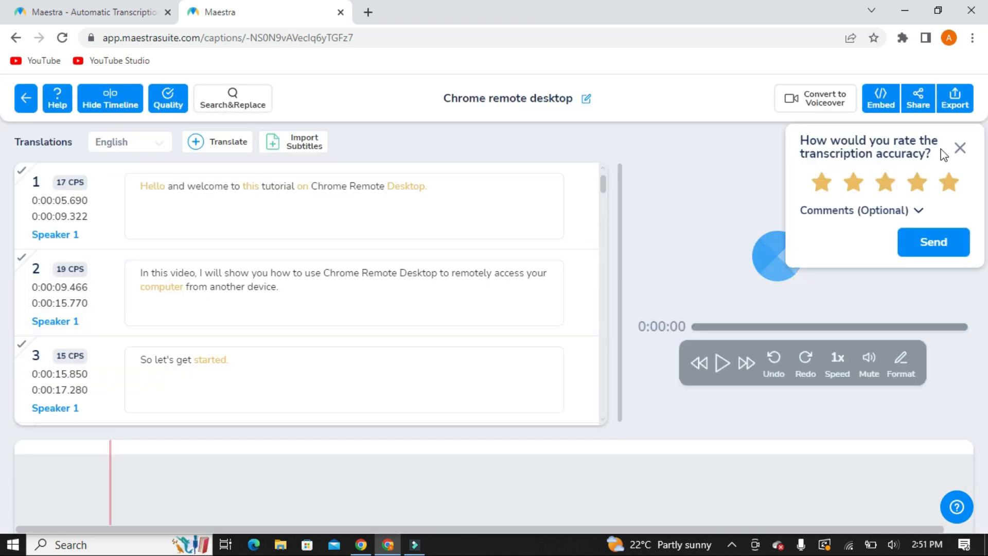
pyautogui.click(960, 148)
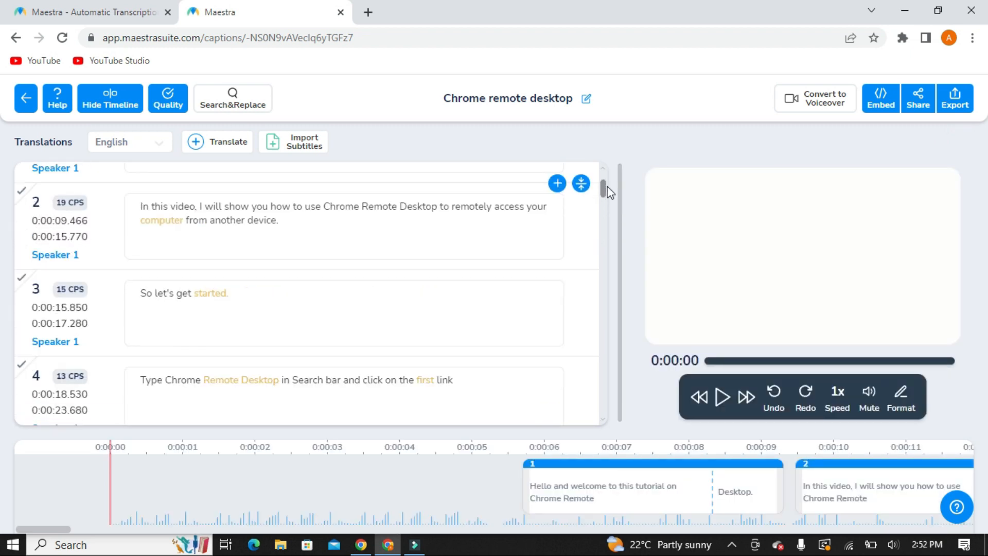
# Preview the subtitled video and set the subtitle background type to Outline in the formatting options
pyautogui.click(722, 396)
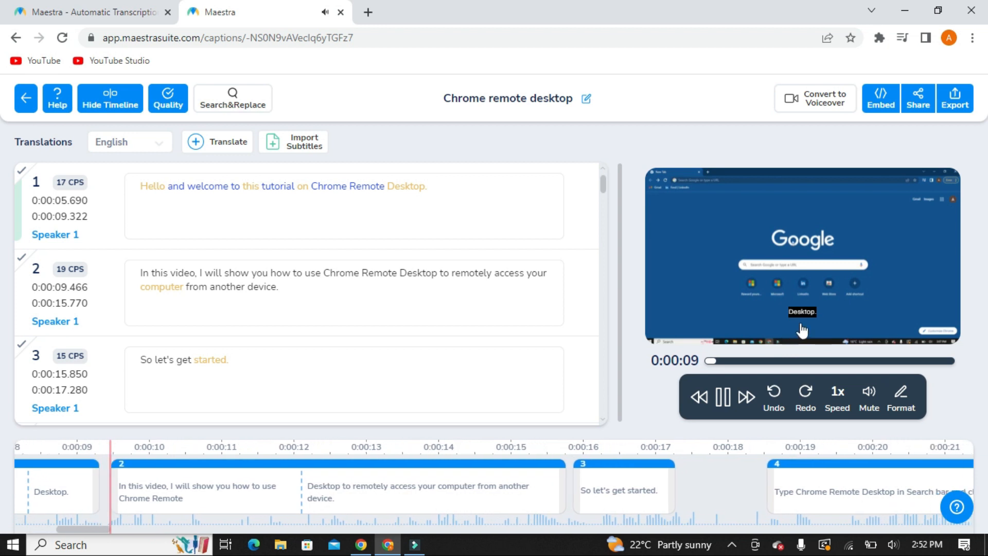
pyautogui.click(906, 397)
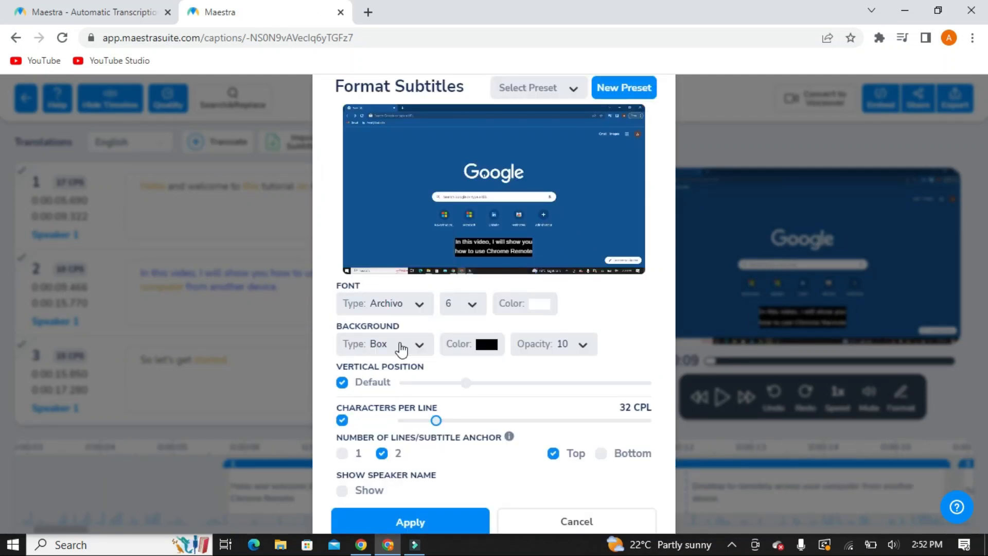
pyautogui.click(419, 343)
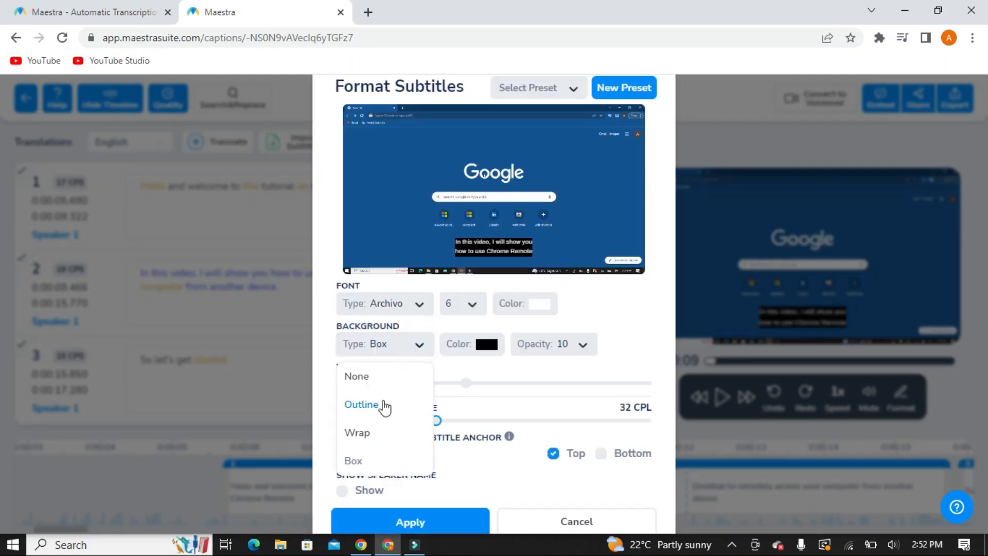
pyautogui.click(383, 405)
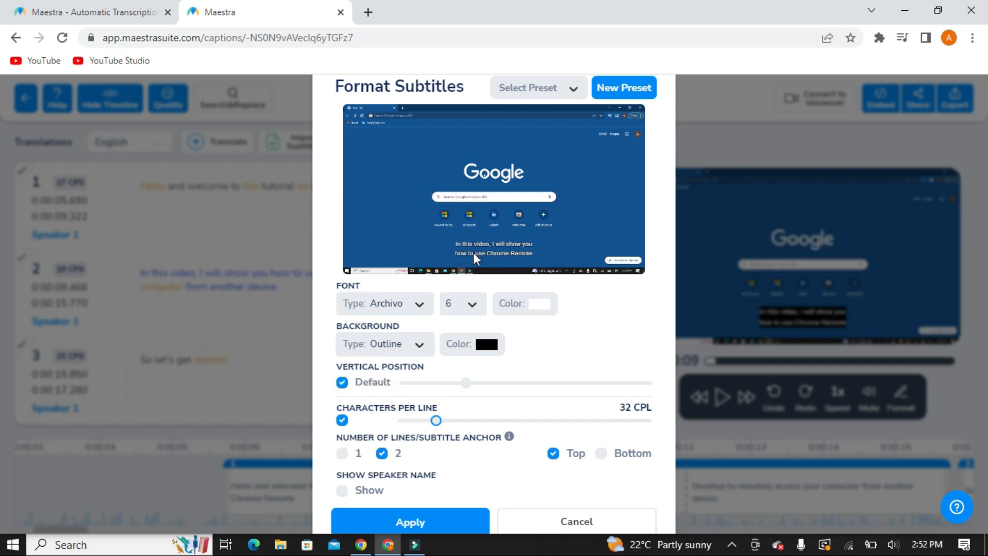
# Set the subtitle background type to Wrap and its color to yellow (E4E500)
pyautogui.click(418, 344)
pyautogui.click(379, 435)
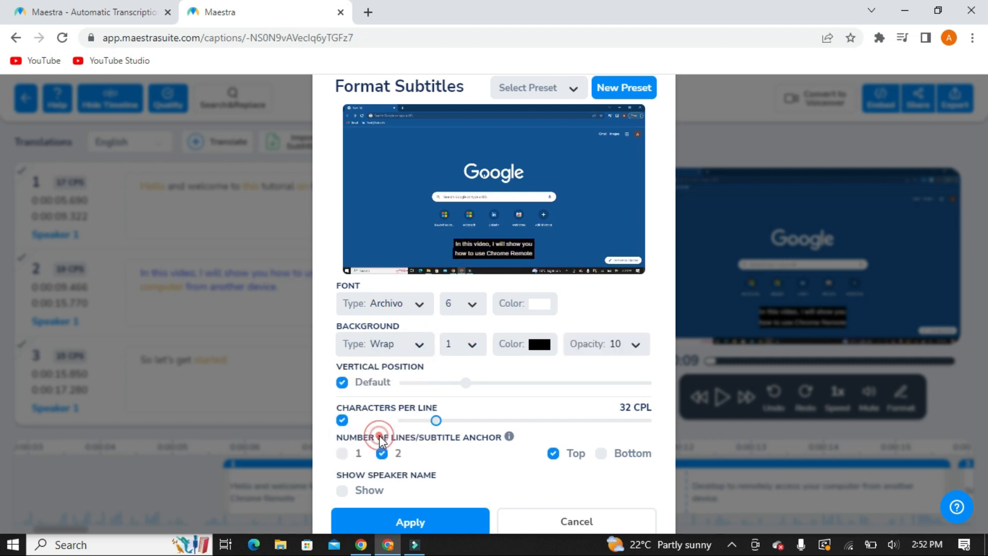
pyautogui.click(536, 345)
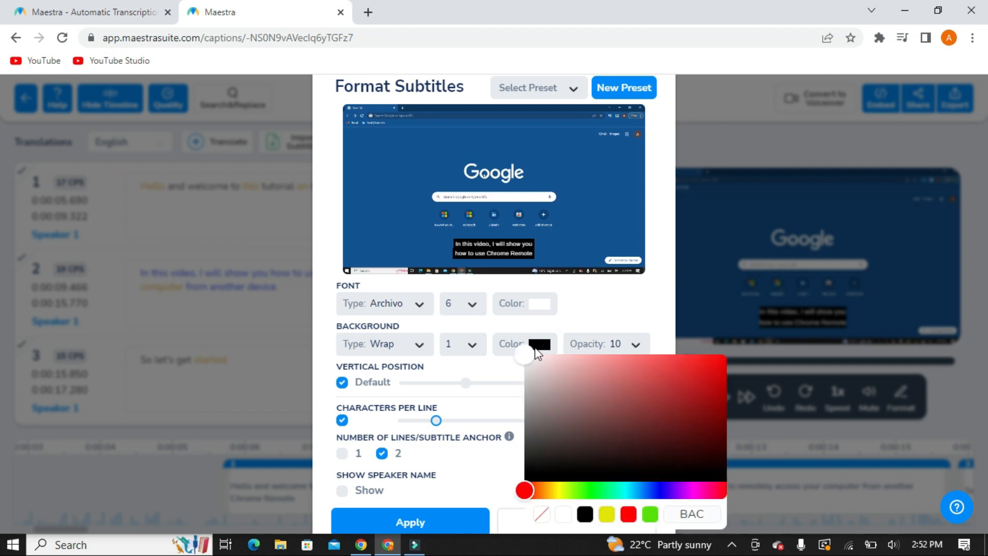
pyautogui.click(607, 514)
# Switch the subtitle background type back to Outline
pyautogui.click(419, 302)
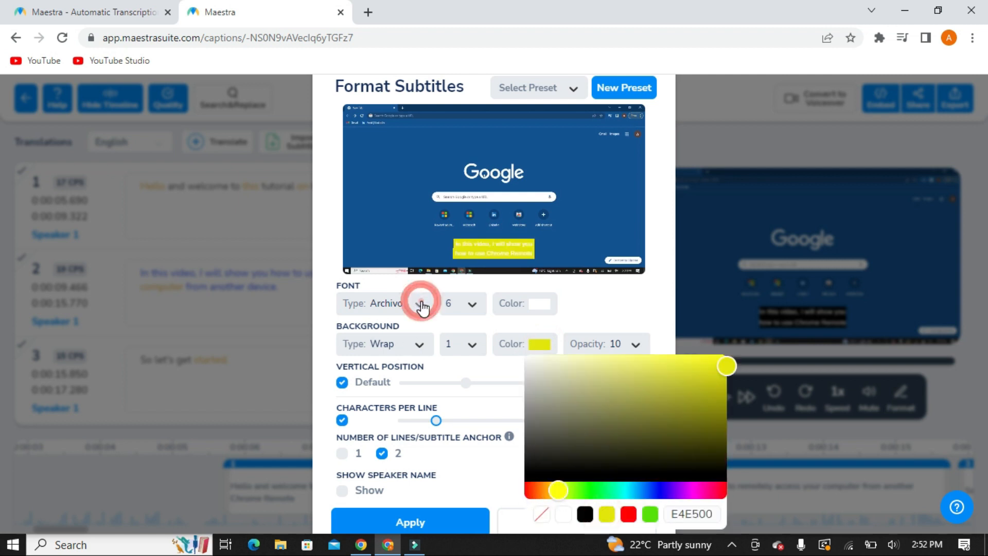
pyautogui.click(409, 309)
pyautogui.click(411, 343)
pyautogui.click(375, 403)
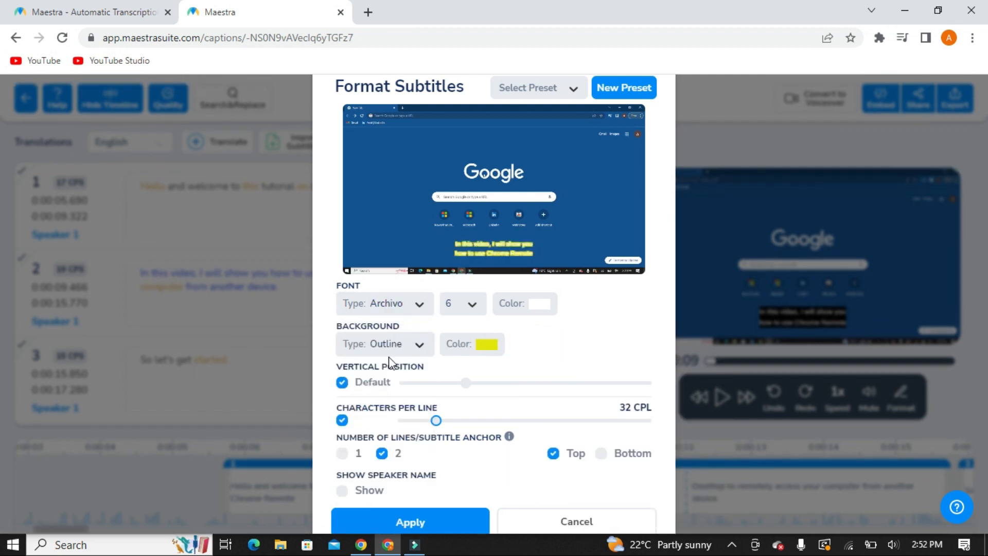
# Darken the subtitle outline color to an olive yellow and apply the formatting
pyautogui.click(482, 346)
pyautogui.moveTo(675, 368); pyautogui.dragTo(668, 412)
pyautogui.click(605, 296)
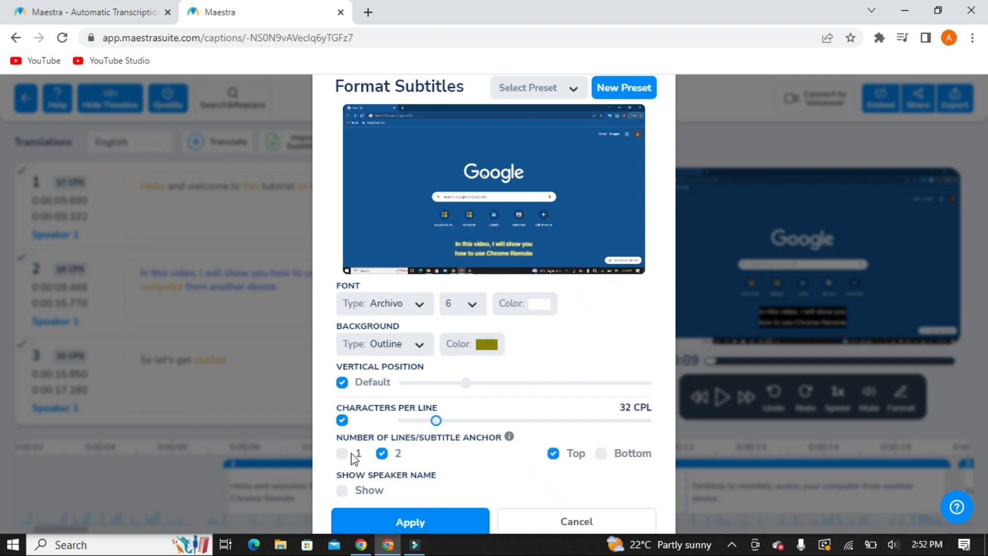
pyautogui.click(415, 521)
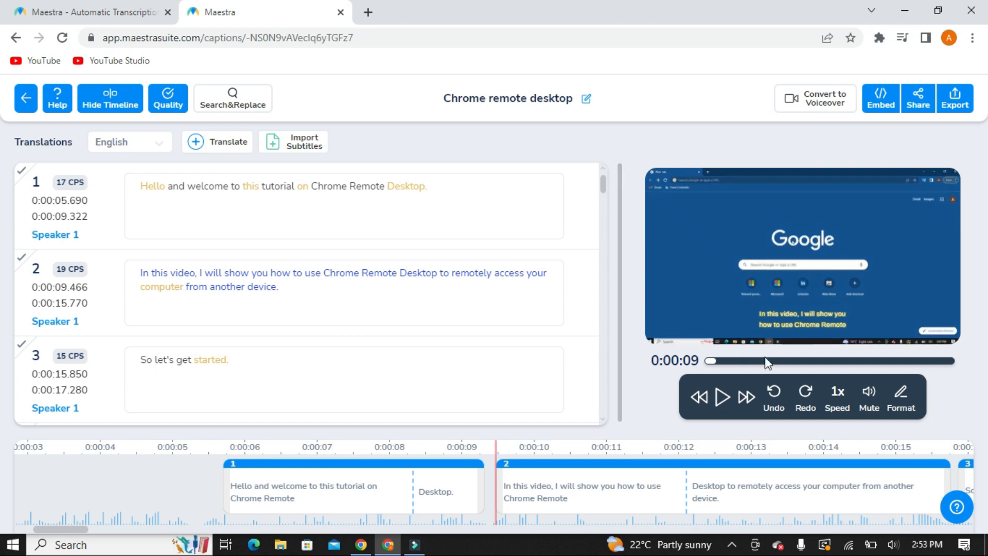
# Play a few seconds of the video to check the reformatted subtitles, and pause it
pyautogui.click(722, 402)
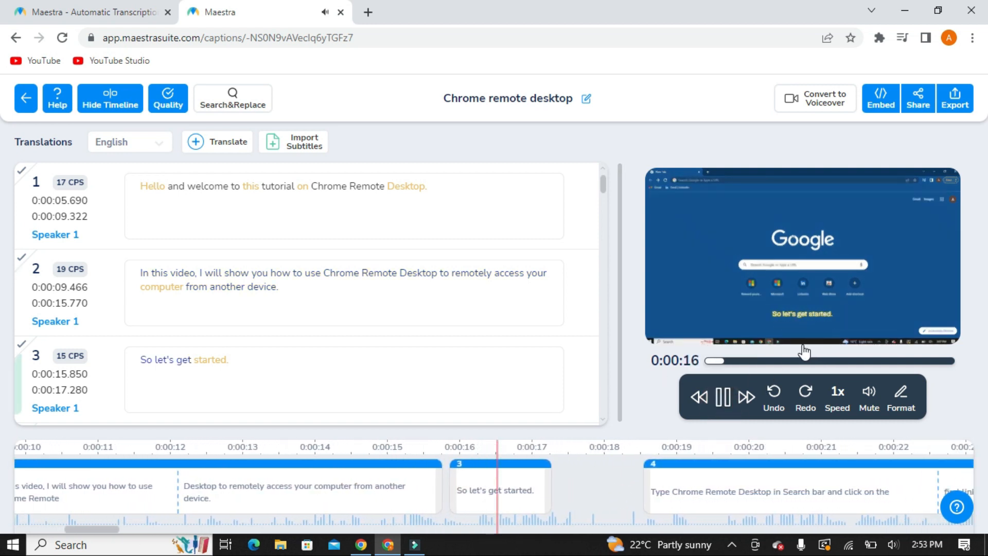
pyautogui.click(722, 397)
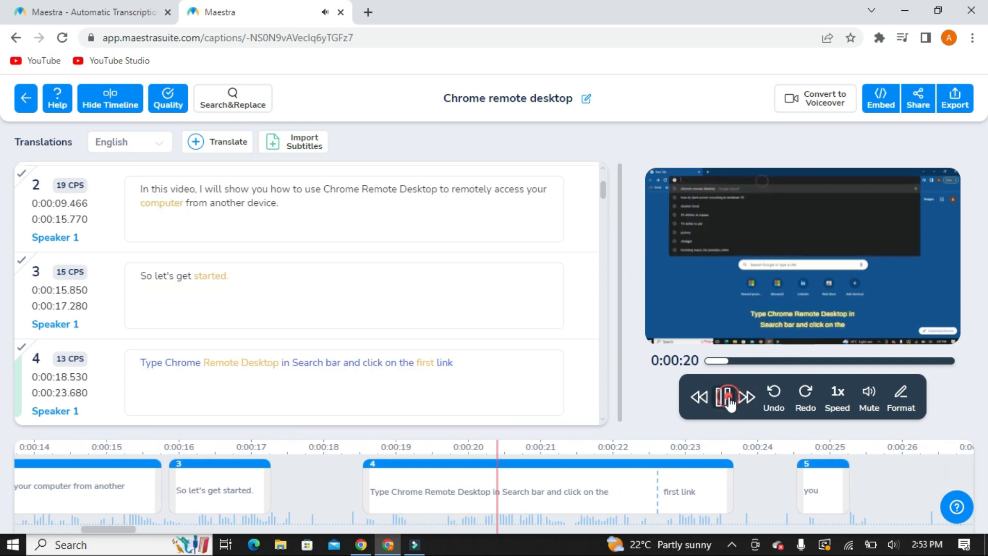
# Export the English-subtitled video as an MP4 media file
pyautogui.click(953, 106)
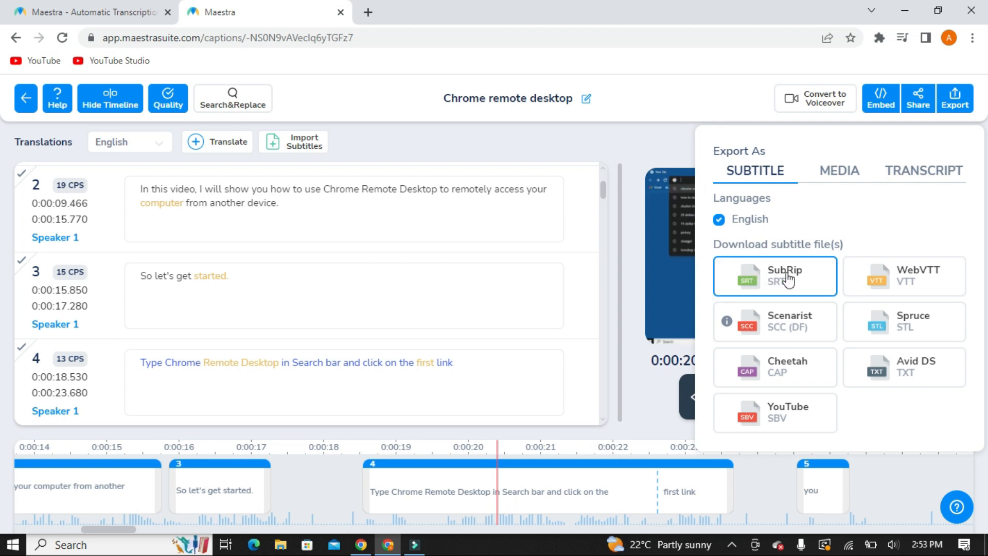
pyautogui.click(838, 173)
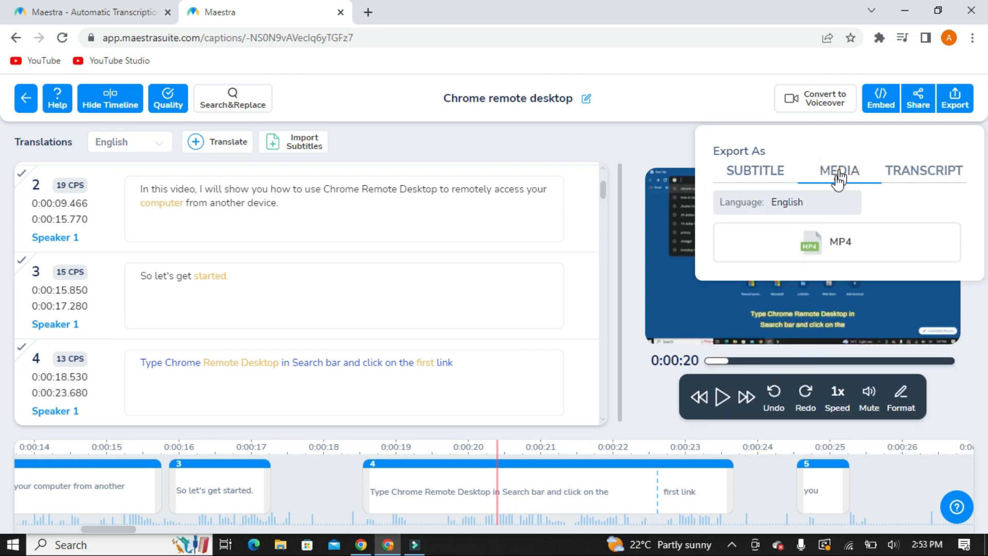
pyautogui.click(833, 246)
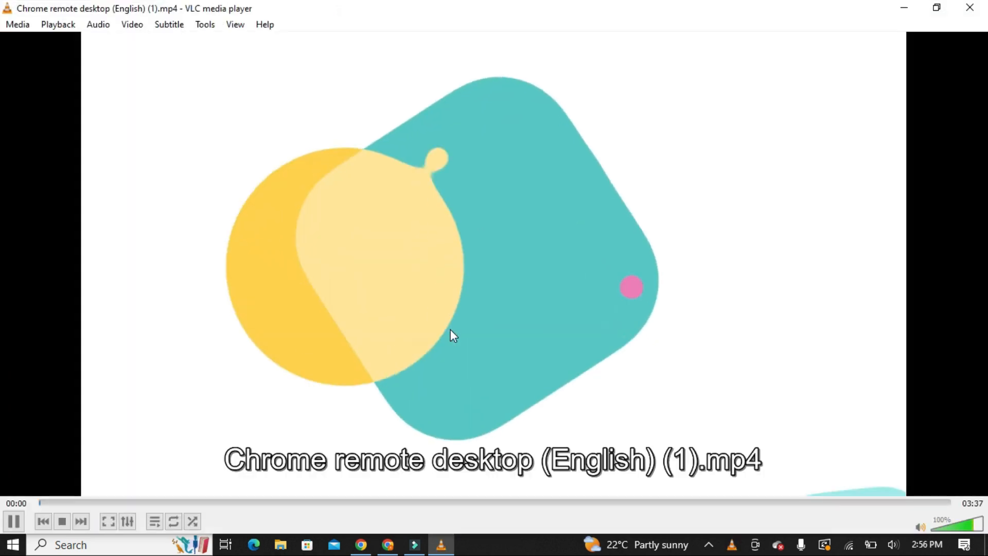
# Review the exported video full screen in VLC, sampling several points along its timeline, and pause it before leaving full screen
pyautogui.doubleClick(450, 330)
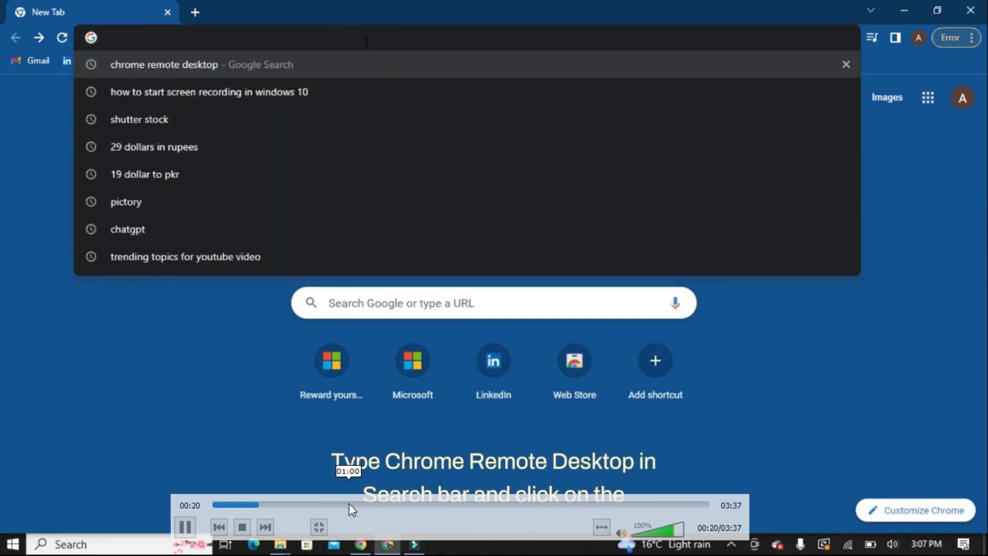
pyautogui.click(349, 503)
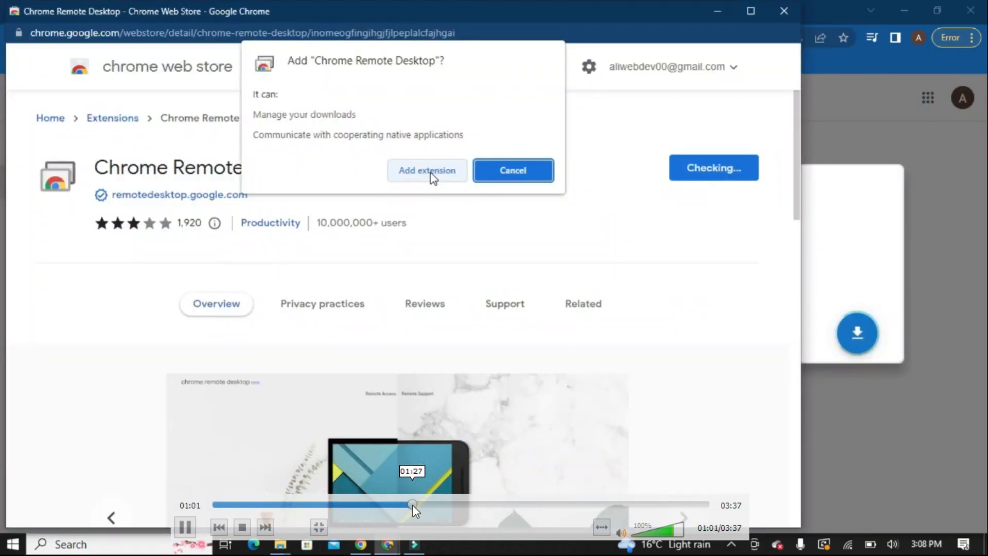
pyautogui.click(408, 504)
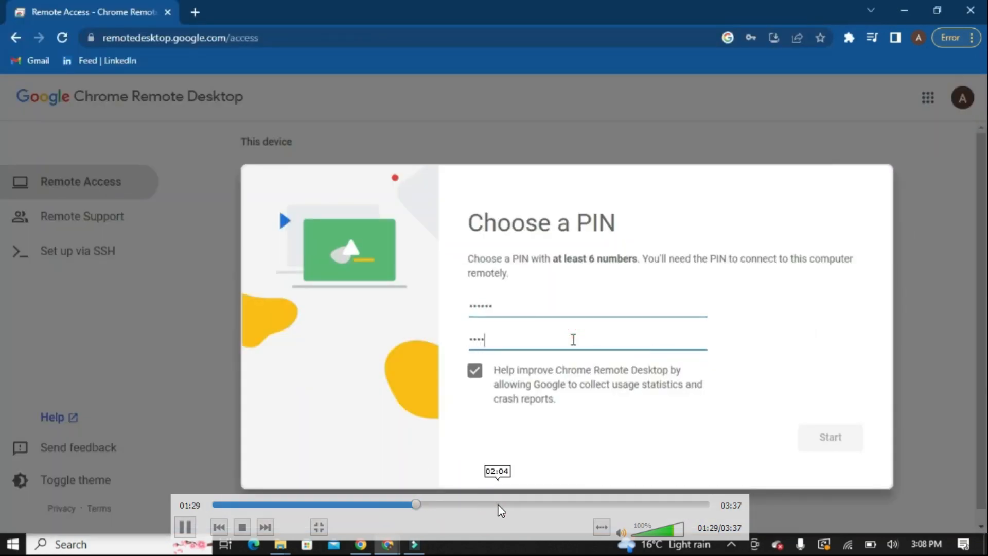
pyautogui.click(498, 504)
pyautogui.click(289, 505)
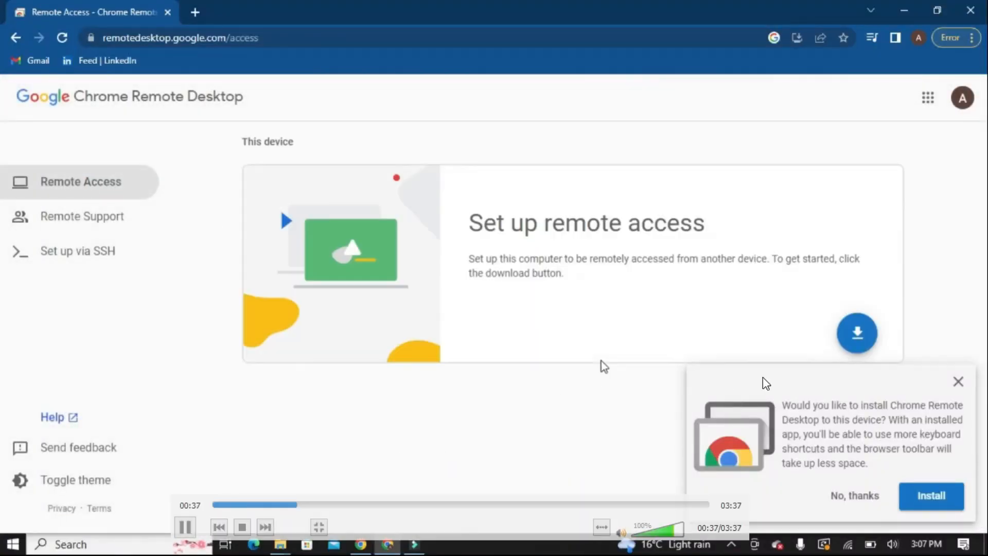
pyautogui.press('space')
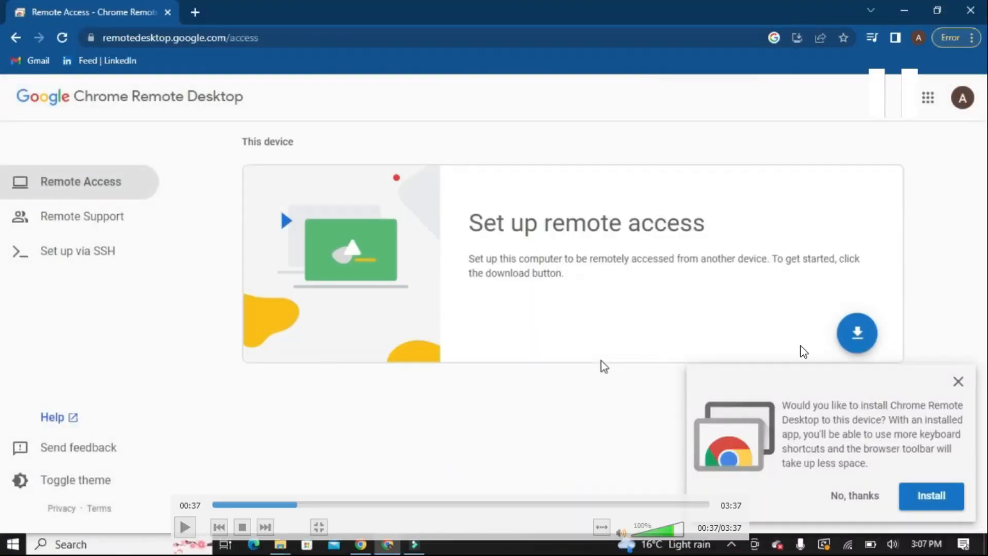
pyautogui.press('Escape')
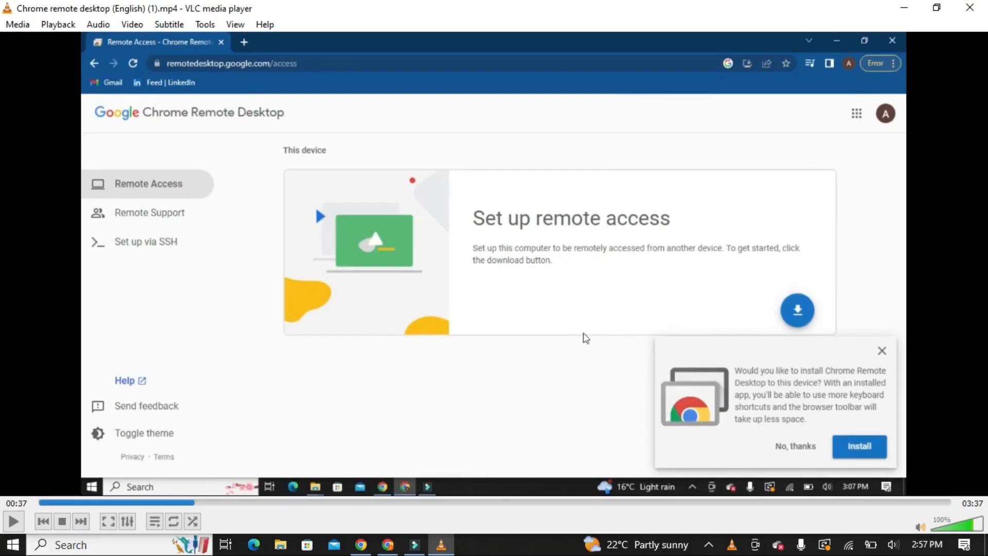
# Switch back to Chrome, where the Maestra download page is open, and open a new browser tab
pyautogui.click(388, 544)
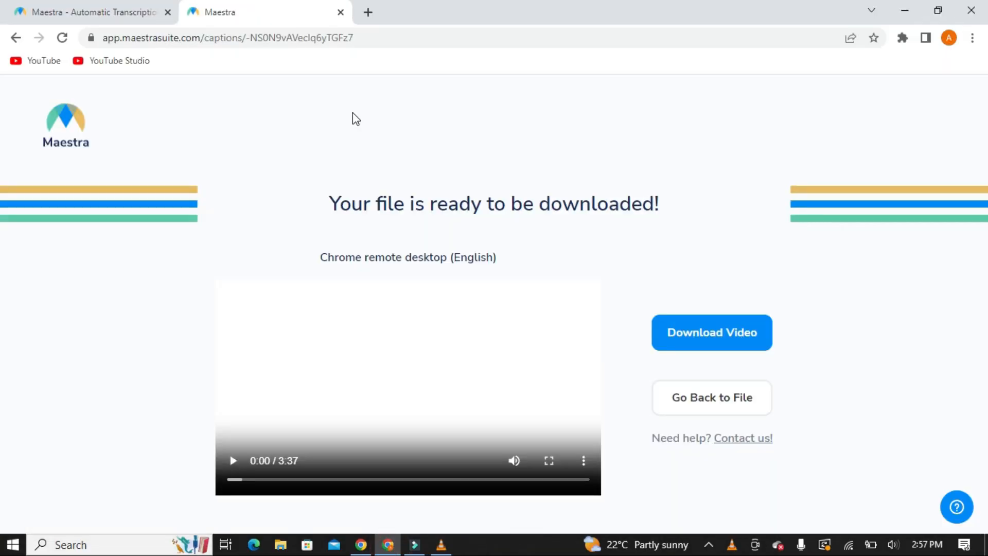
pyautogui.click(367, 12)
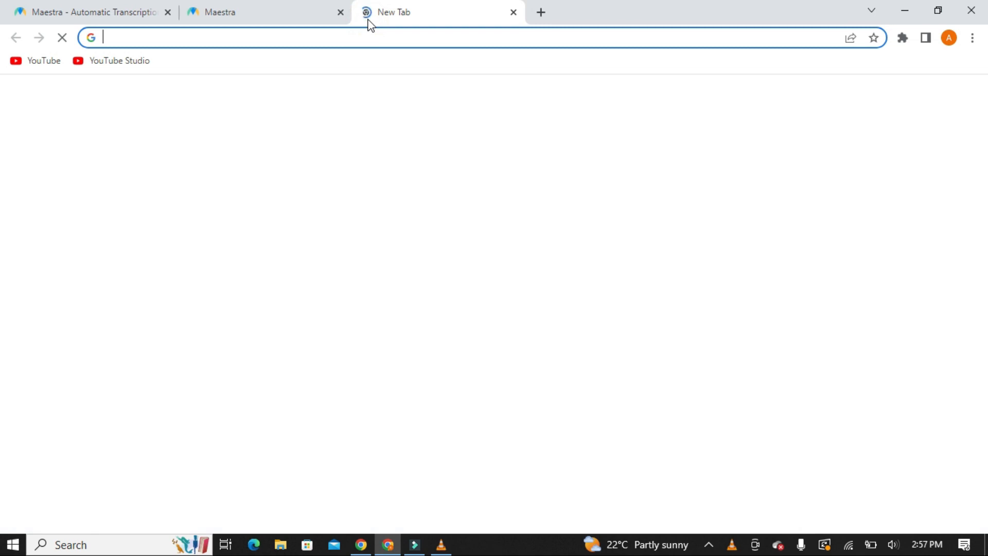